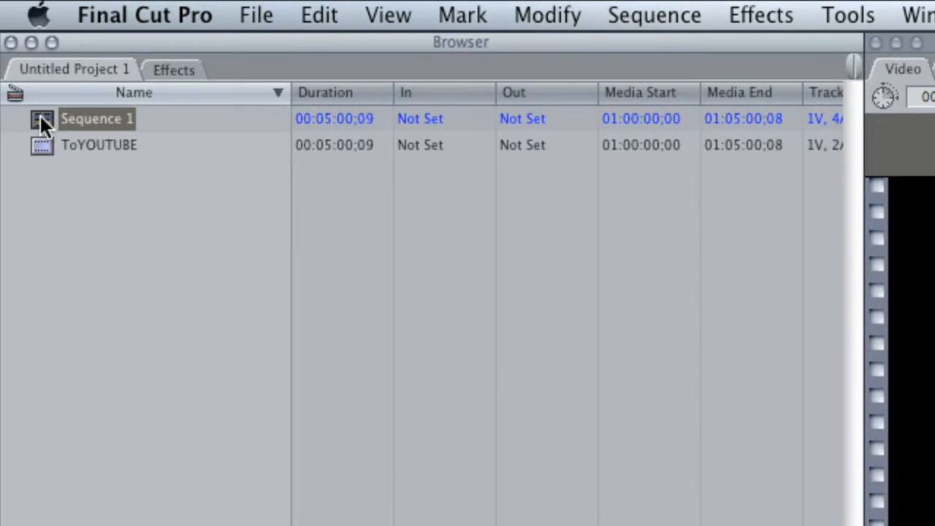
- Export Sequence 1 using Compressor
click(248, 18)
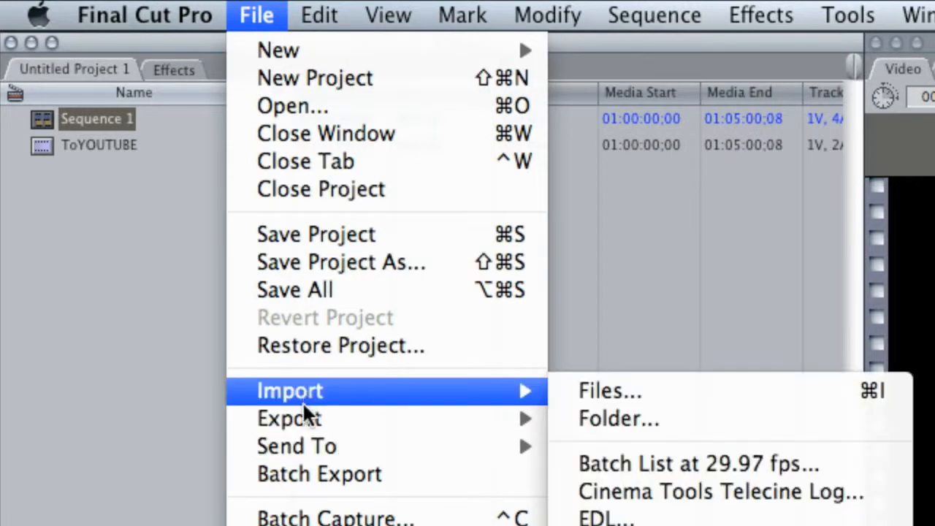
mouse_move(305, 421)
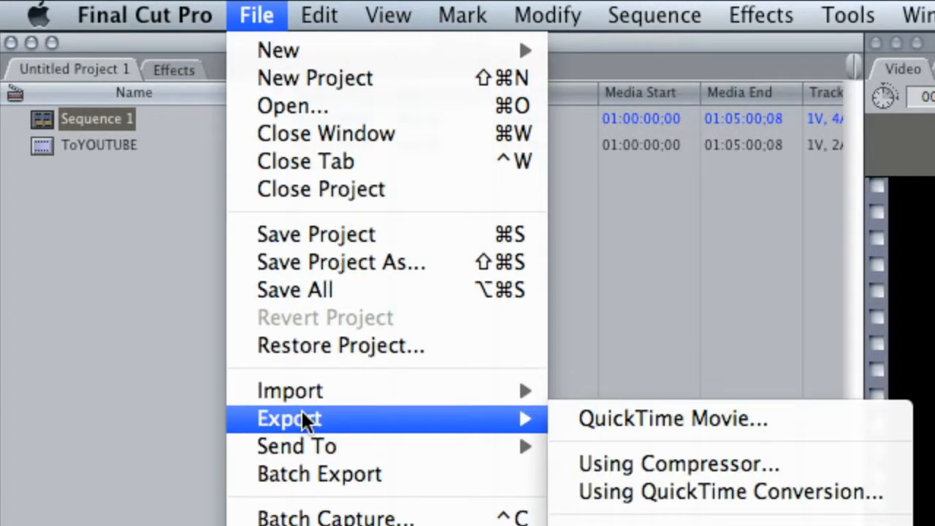
click(724, 455)
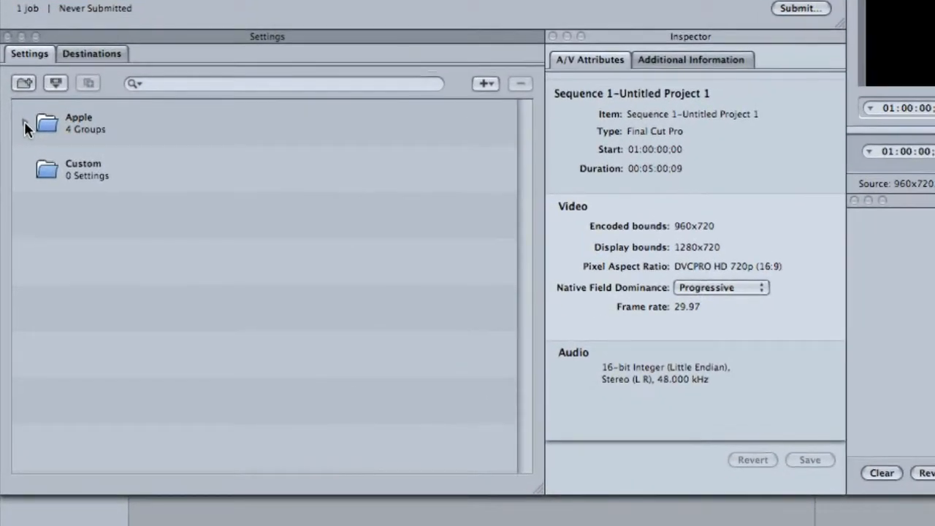
- Apply the H.264 setting from Apple's QuickTime formats to the Sequence 1 job
click(24, 124)
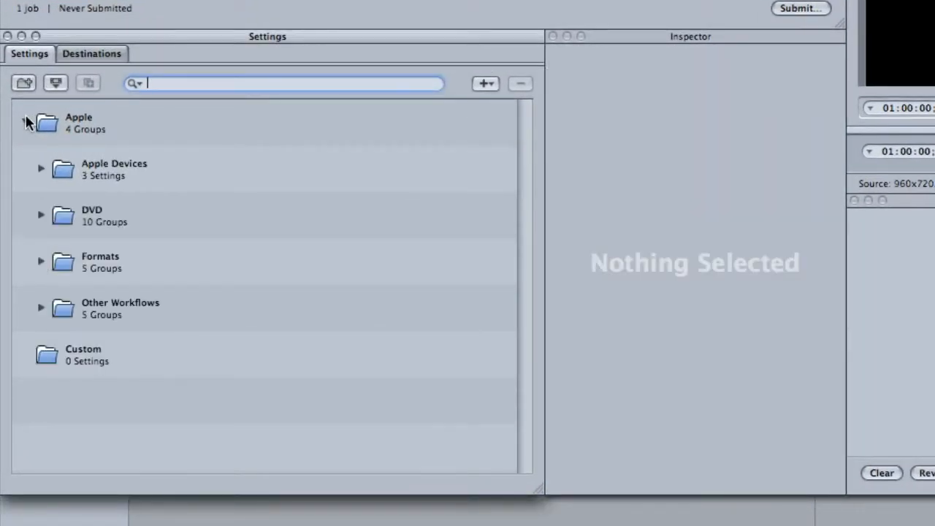
click(41, 261)
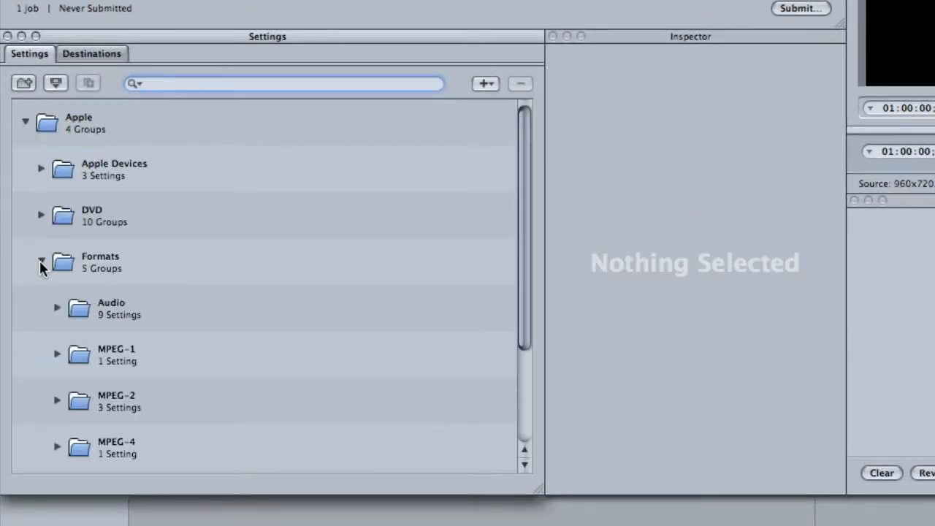
scroll(95, 300, down, 2)
scroll(93, 302, down, 2)
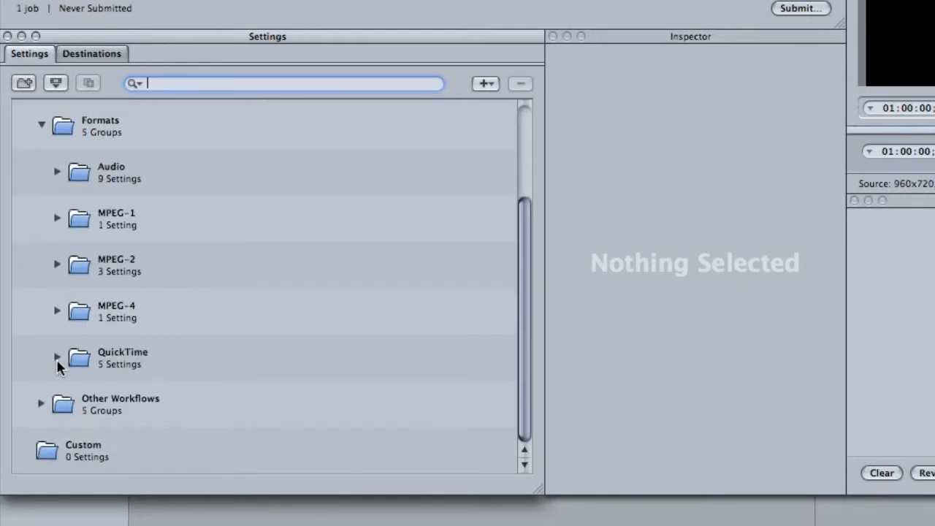
click(57, 358)
scroll(135, 358, down, 4)
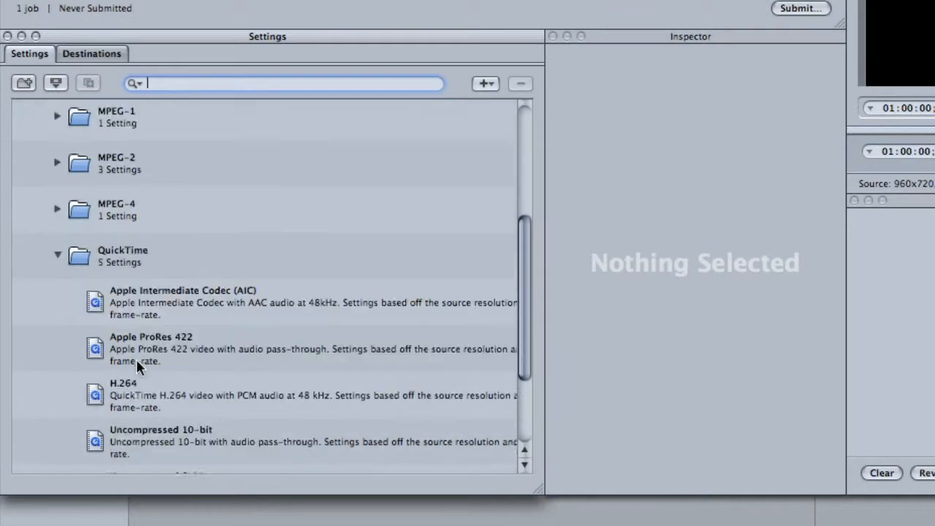
scroll(148, 312, down, 1)
click(95, 307)
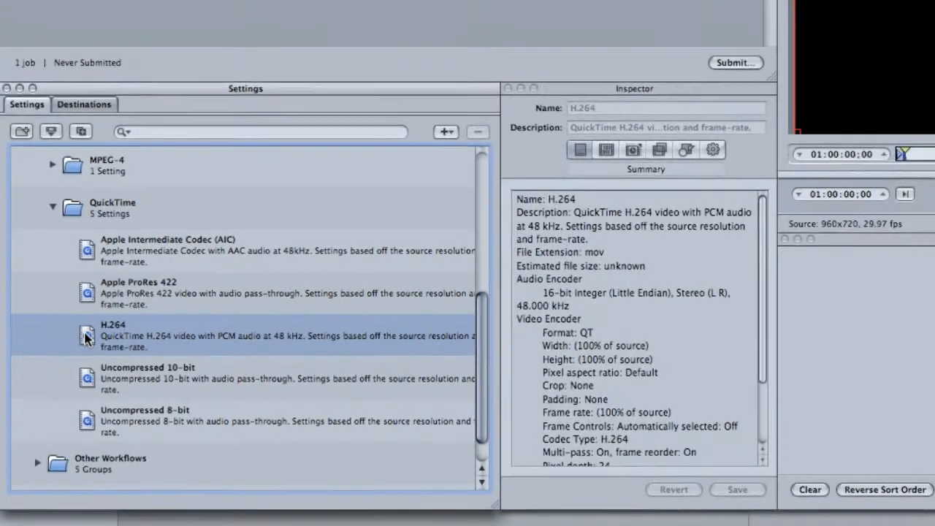
drag(69, 405, 114, 0)
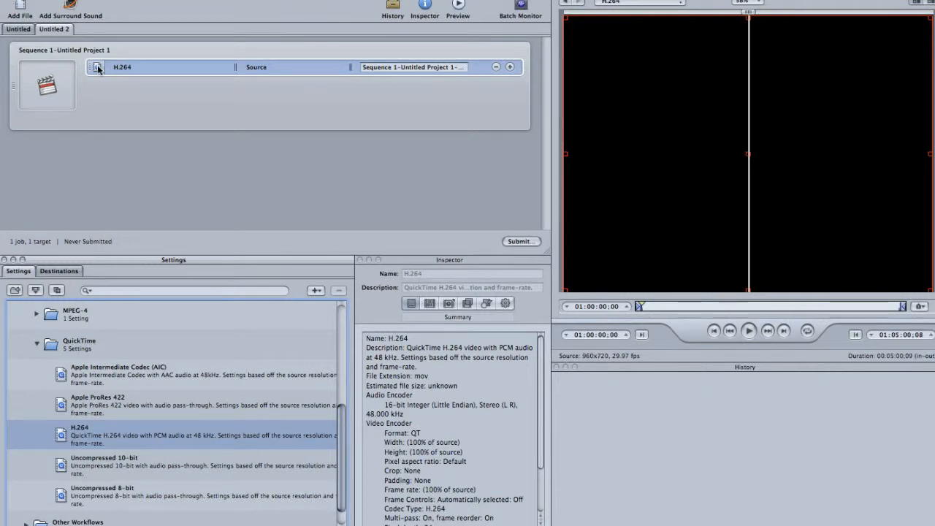
- In the H.264 target's video encoder settings, restrict the data rate to 10000 kbits/sec
click(98, 69)
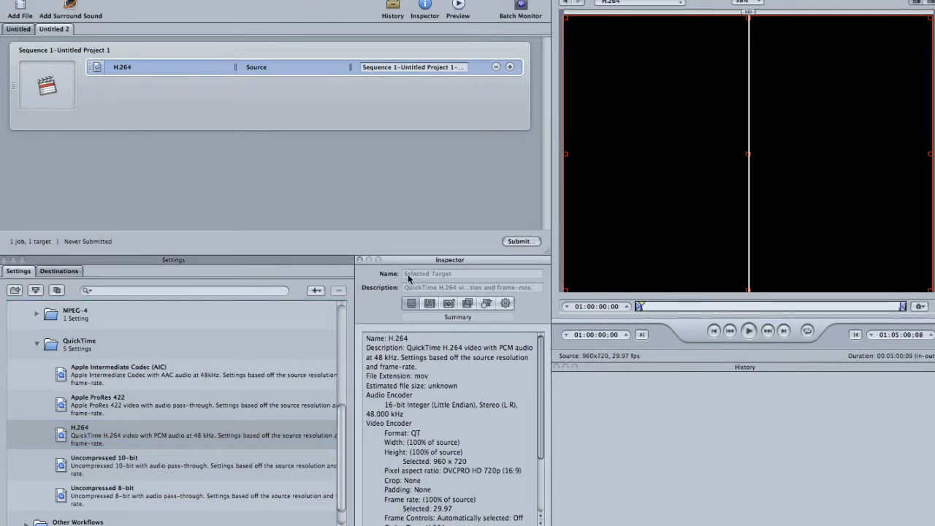
drag(402, 263, 237, 86)
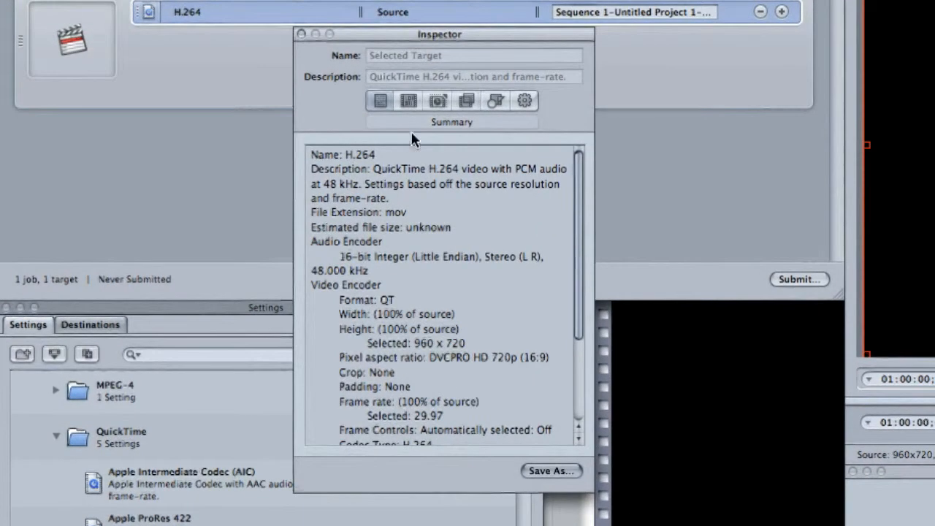
click(376, 108)
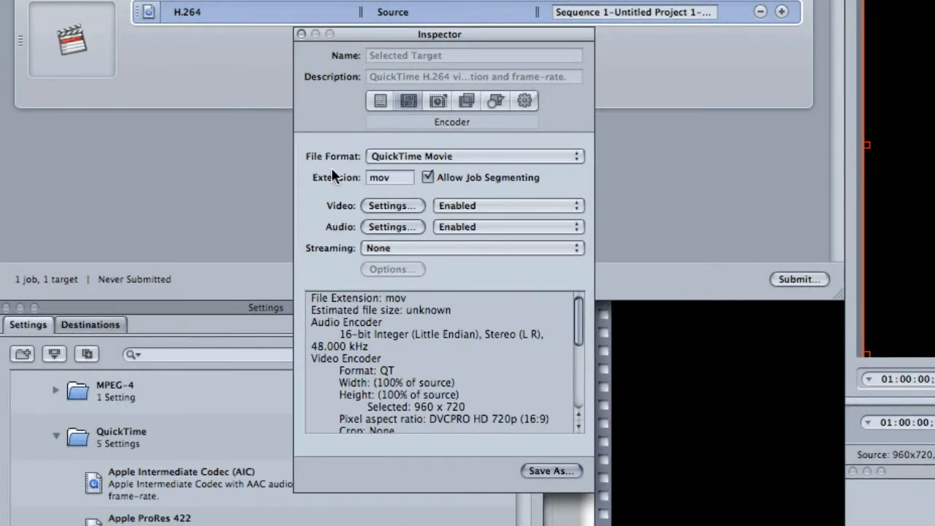
click(392, 206)
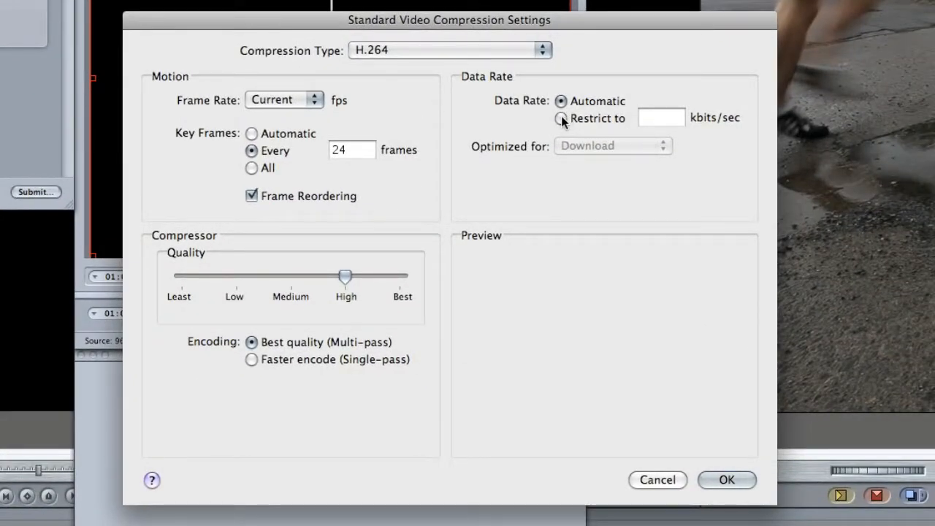
click(561, 118)
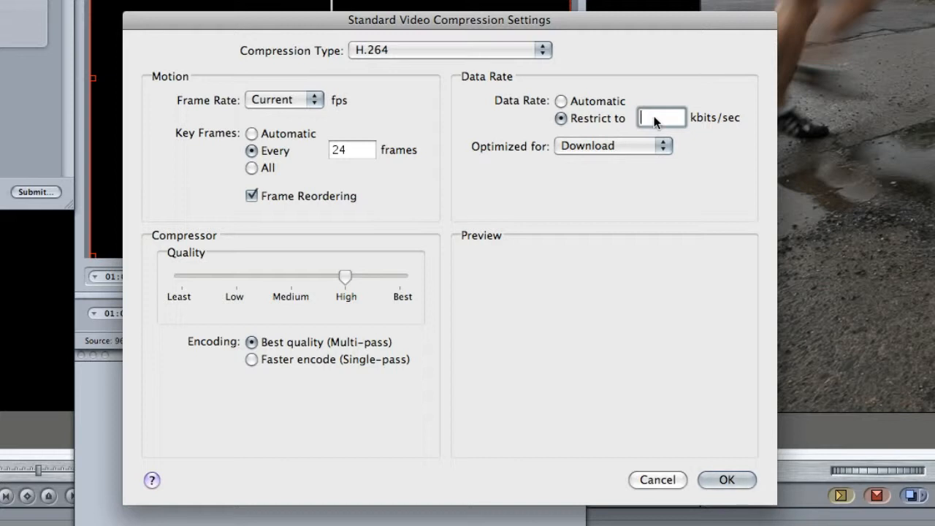
text(10000)
click(720, 479)
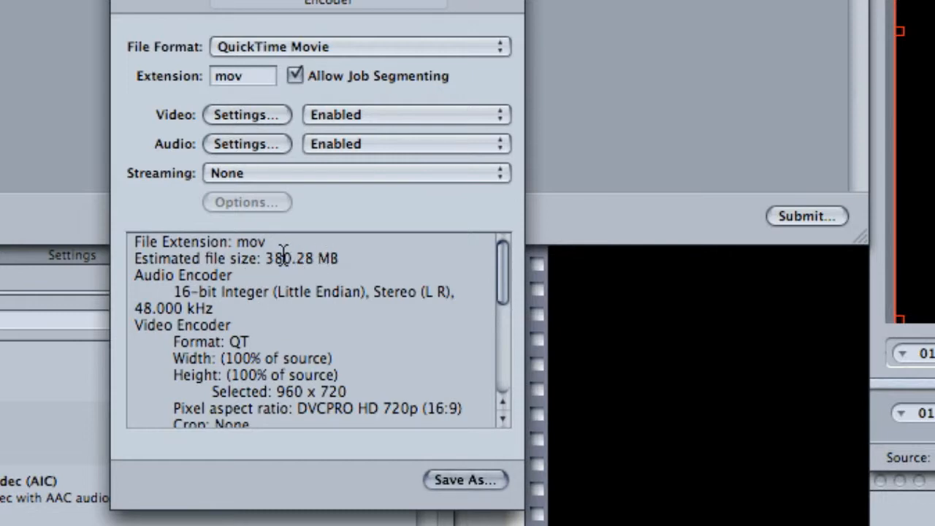
- Raise the H.264 target's video data rate limit to 20000 kbits/sec
click(244, 117)
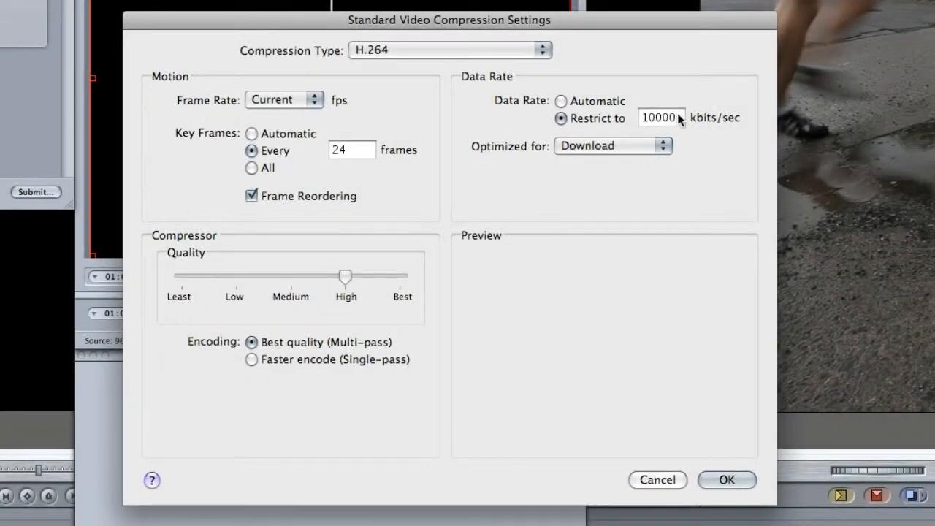
click(674, 116)
drag(677, 118, 609, 120)
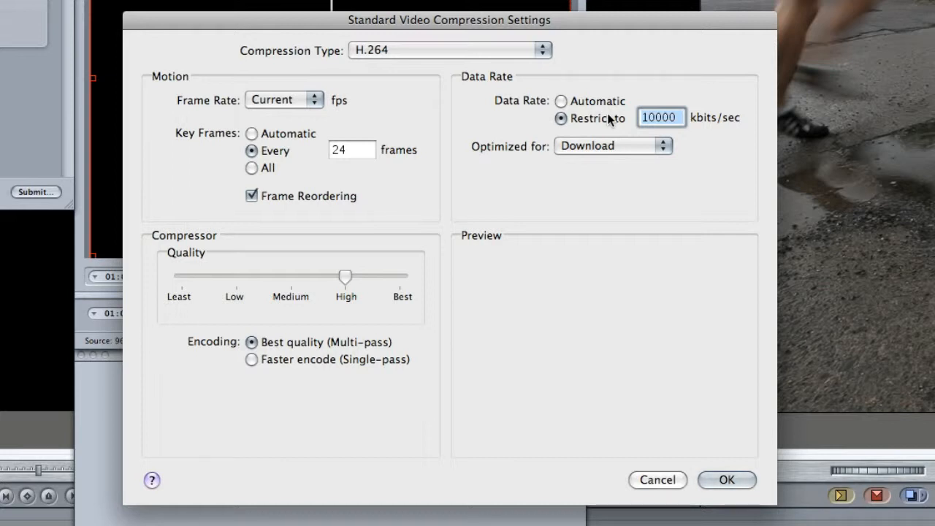
text(2)
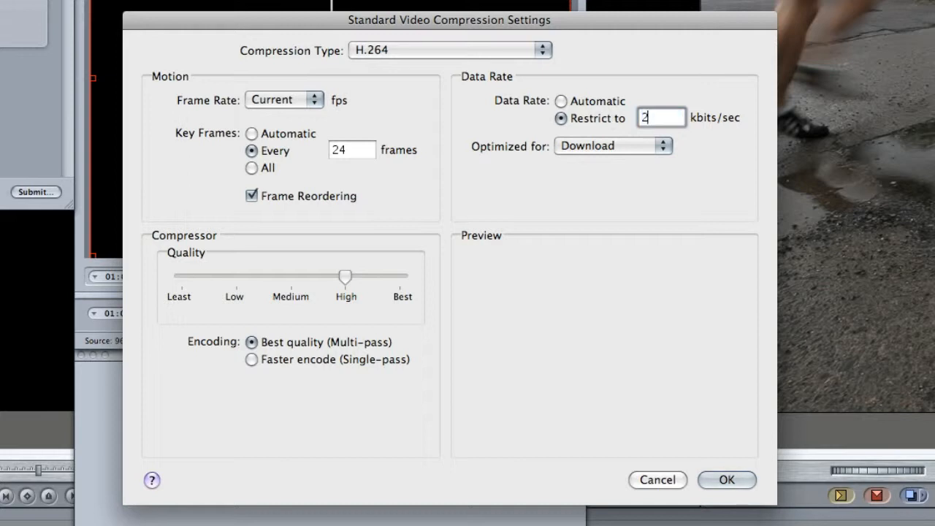
text(0000)
click(724, 480)
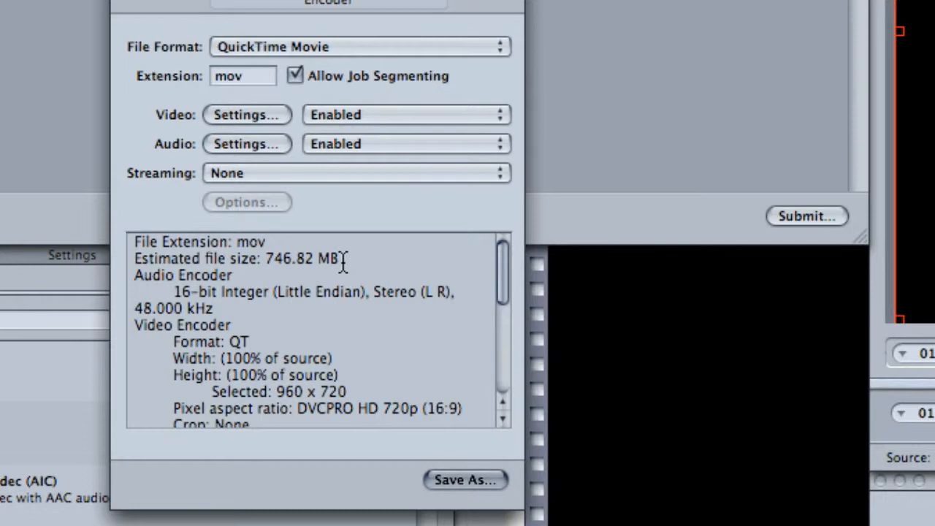
- Set the video key frames to every 12 frames, keeping the data rate limit at 20000 kbits/sec
click(248, 114)
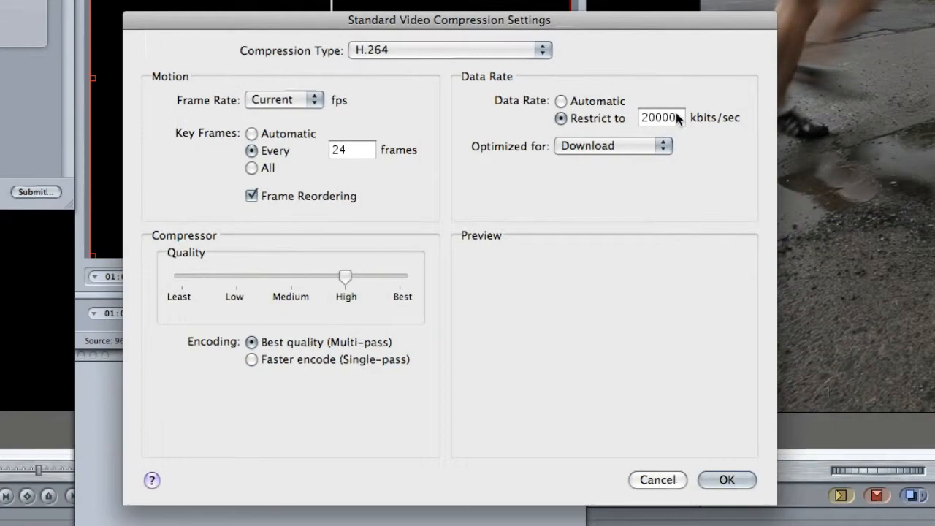
click(676, 114)
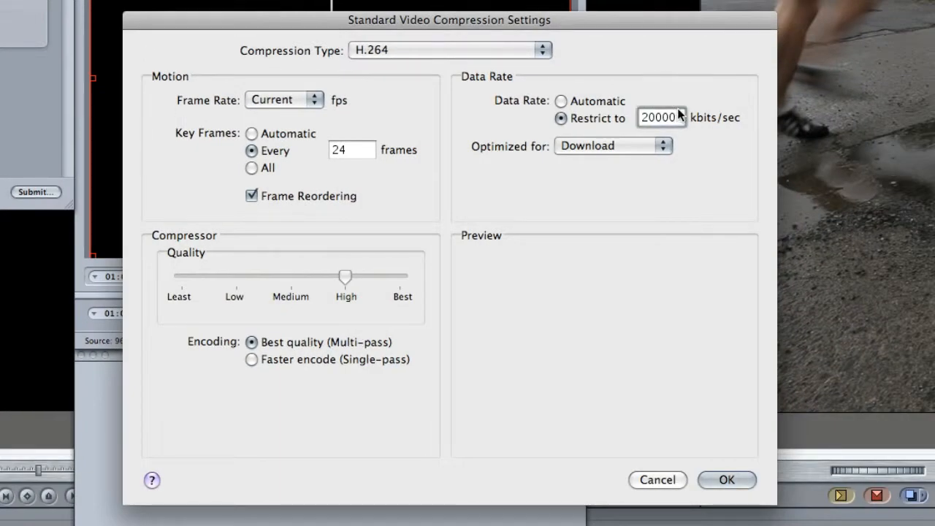
key(BackSpace)
text(0)
text(0)
key(Tab)
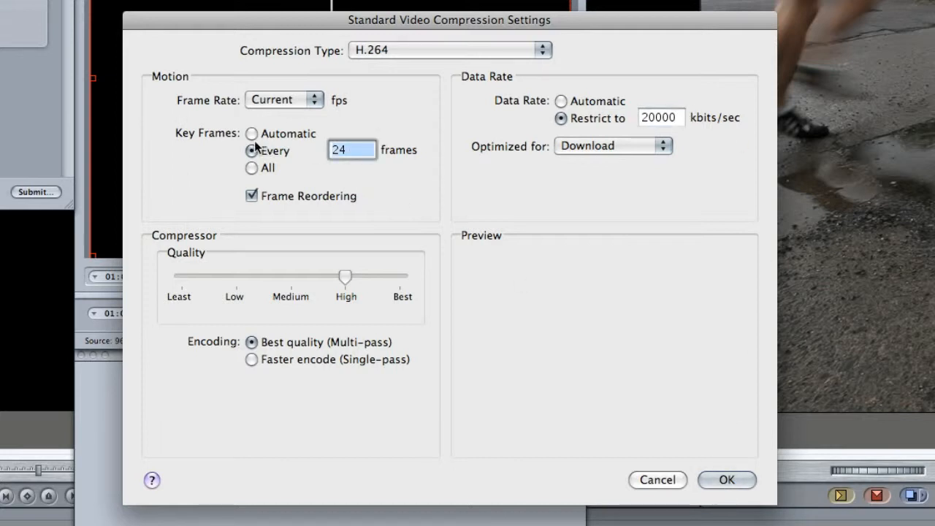
text(12)
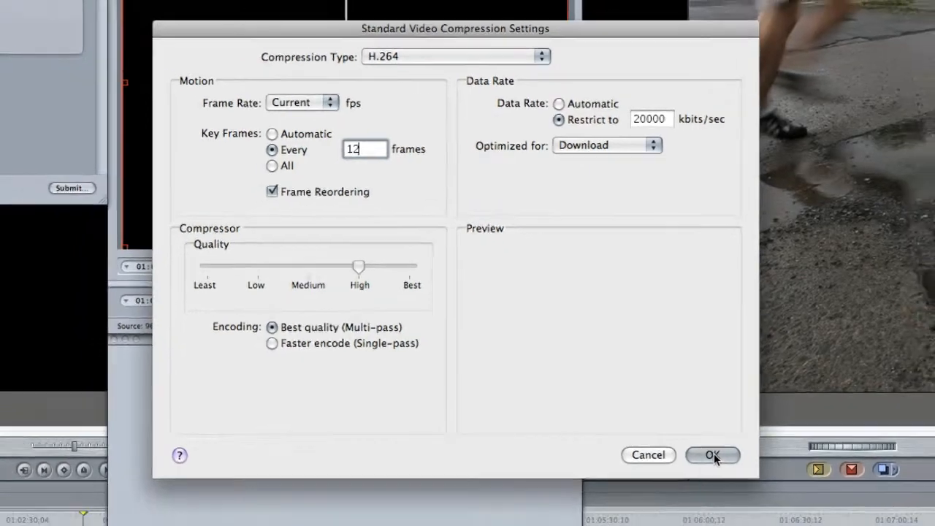
click(727, 479)
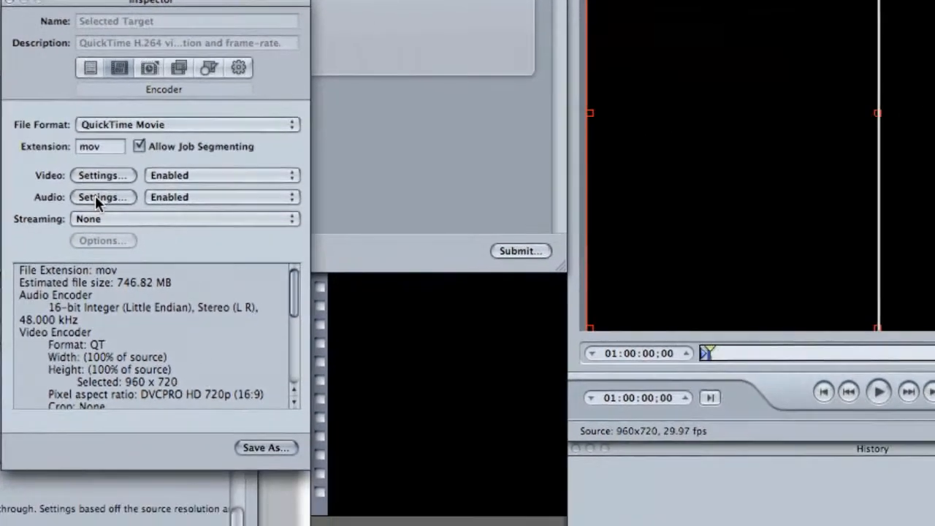
- Set the target's audio format to AAC in the sound settings
click(333, 226)
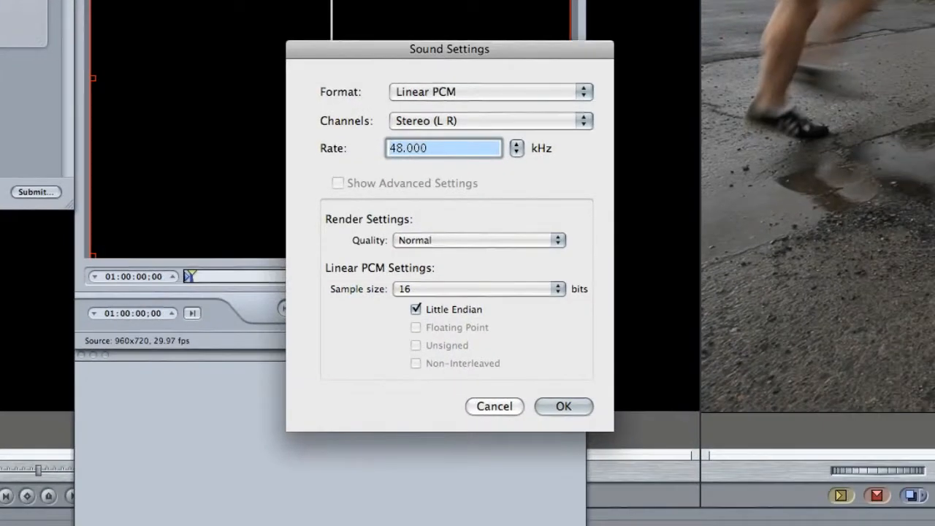
click(483, 93)
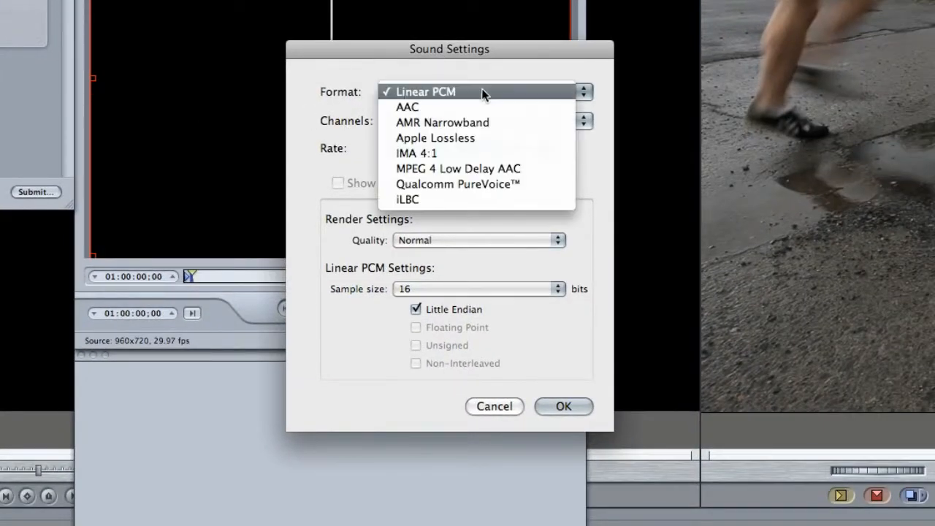
click(440, 102)
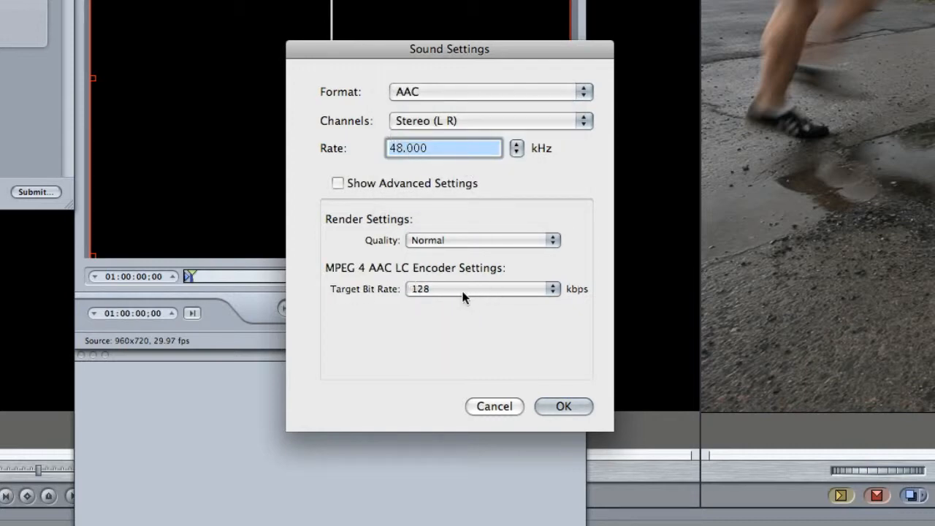
click(555, 405)
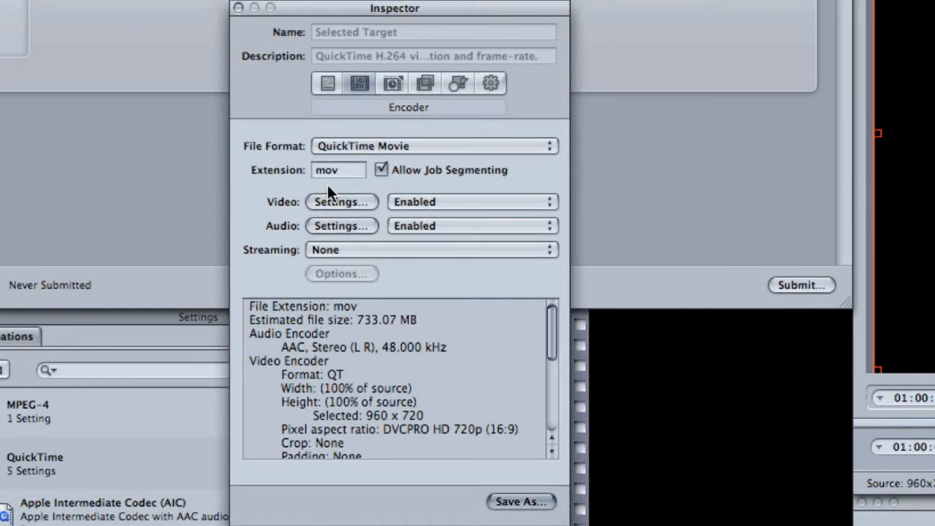
- Take the target's Frame Controls out of automatic mode, try them switched on, and set them back to Off
click(390, 83)
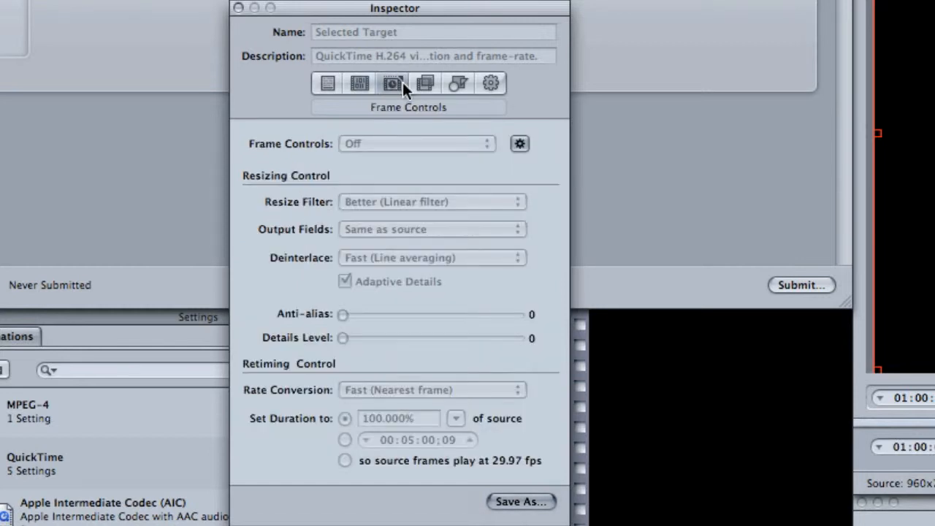
click(520, 143)
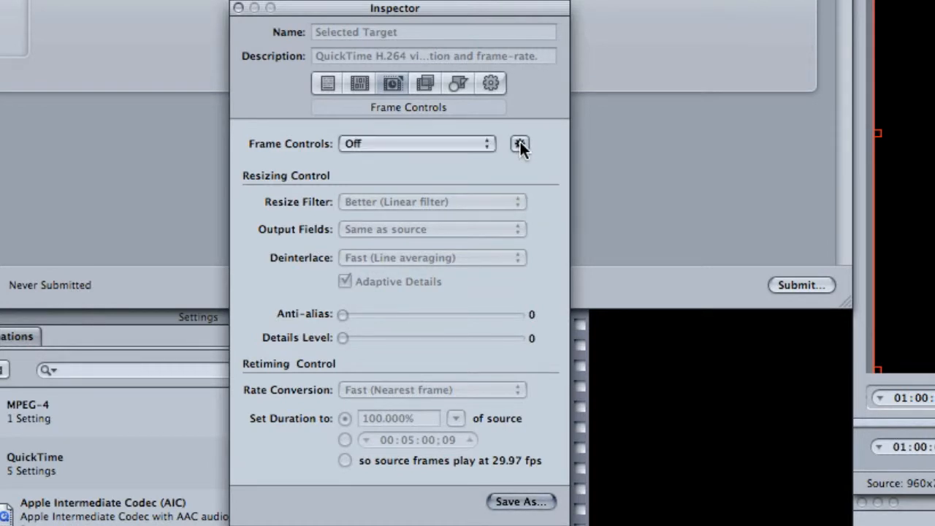
click(414, 144)
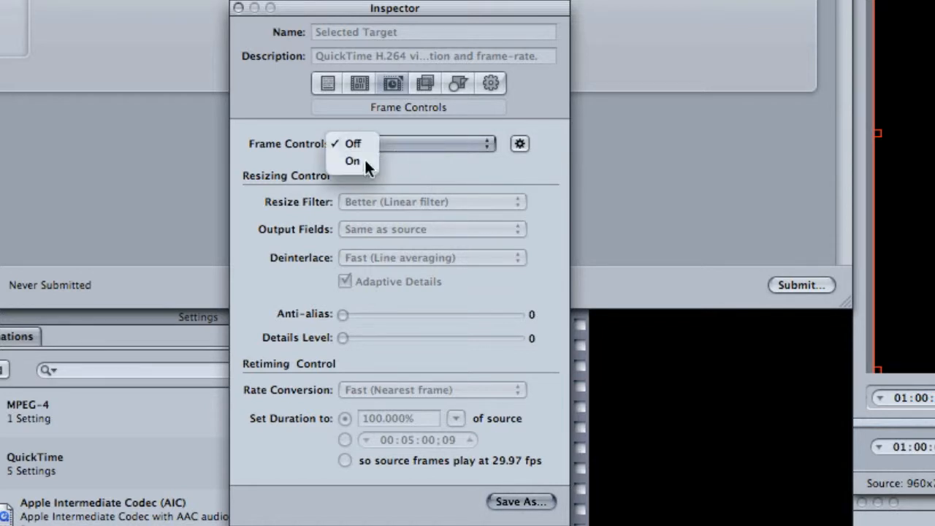
click(364, 160)
click(429, 144)
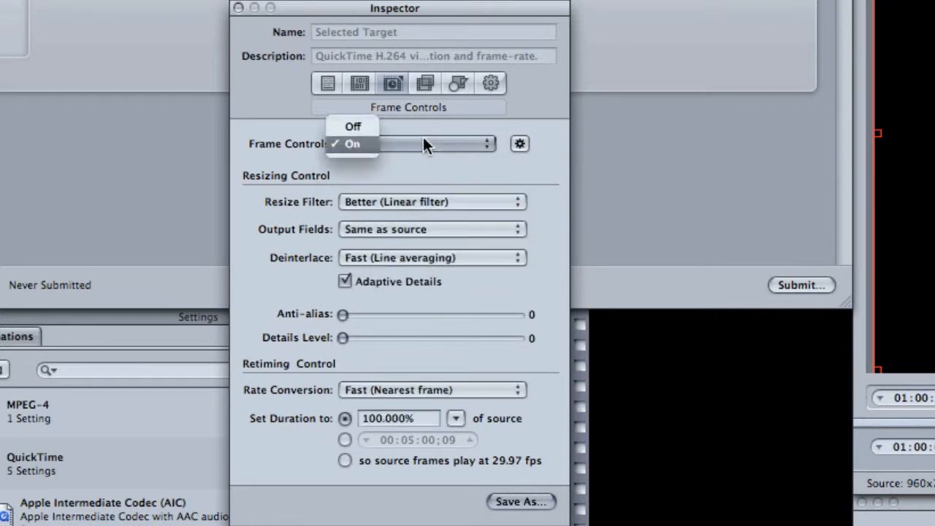
click(349, 127)
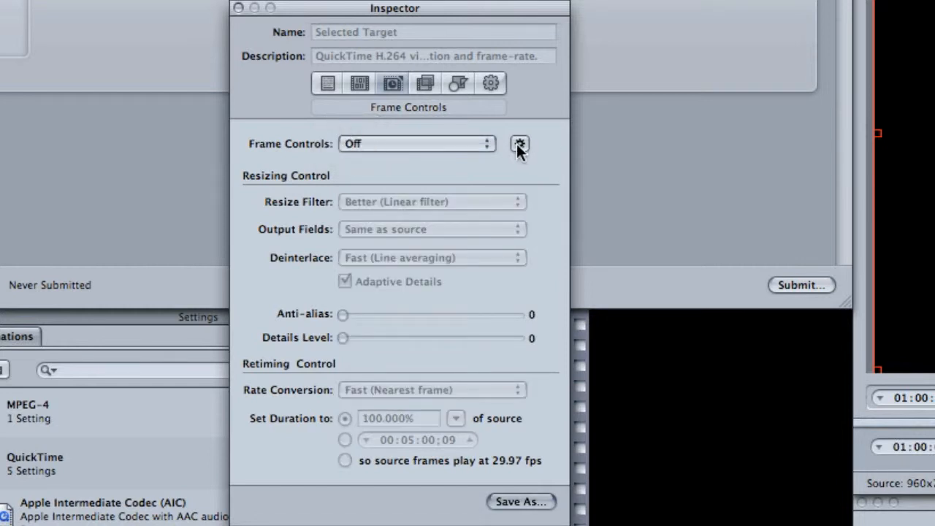
- Examine the available frame size presets in the H.264 target's geometry settings
click(458, 81)
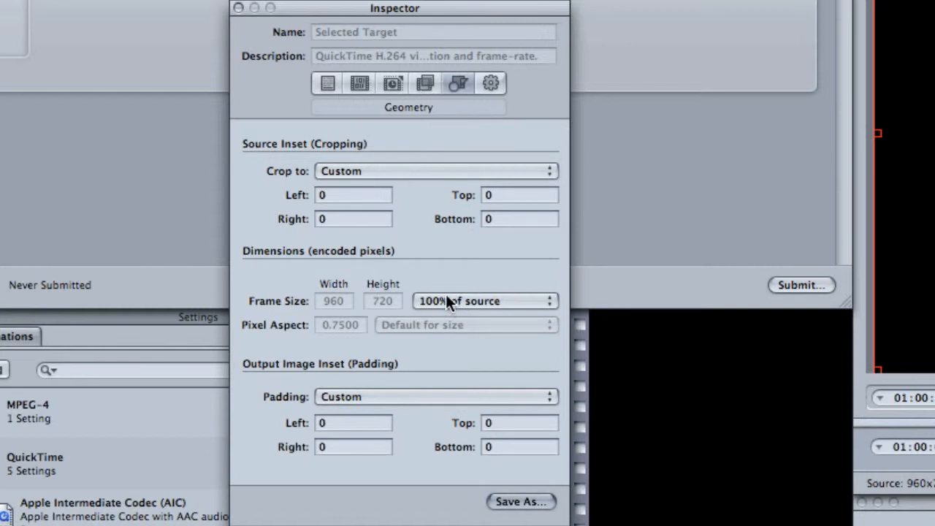
click(504, 297)
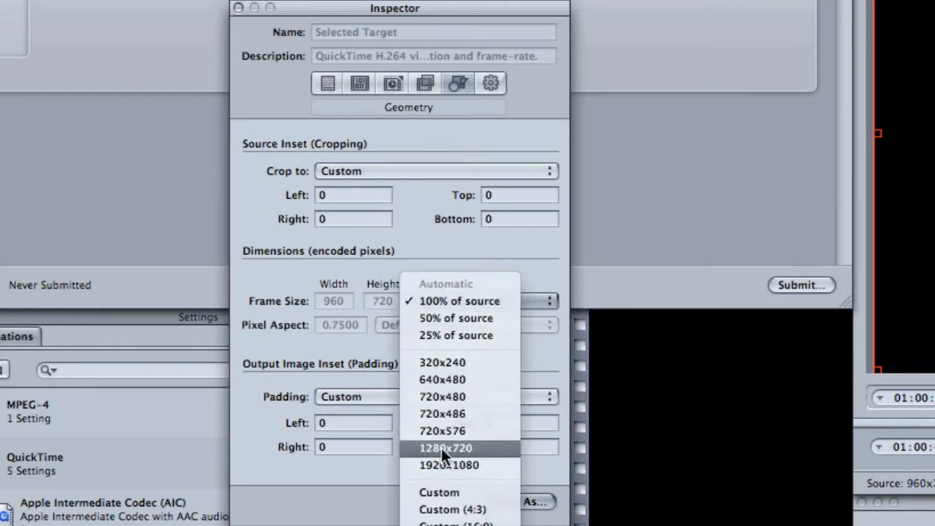
click(494, 106)
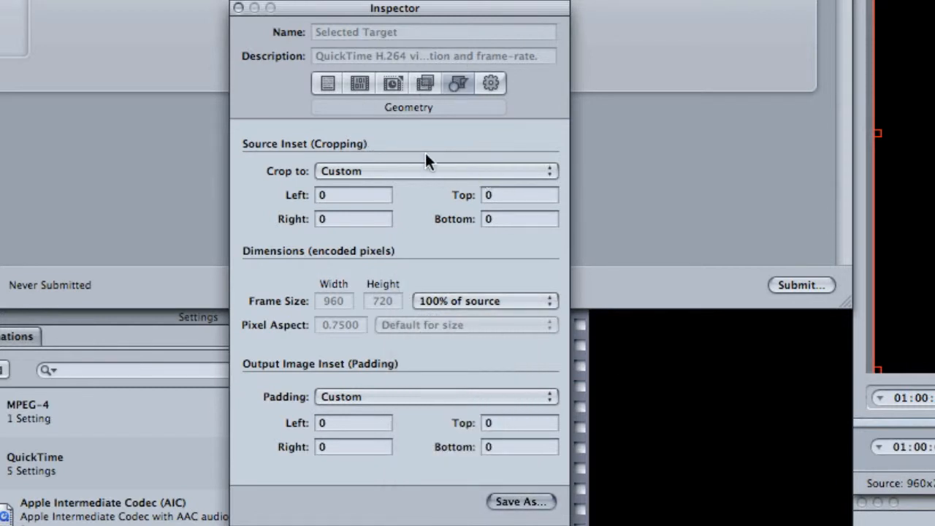
- Review the encoder summary for the H.264 target, checking its selected frame size and pixel aspect ratio
click(358, 82)
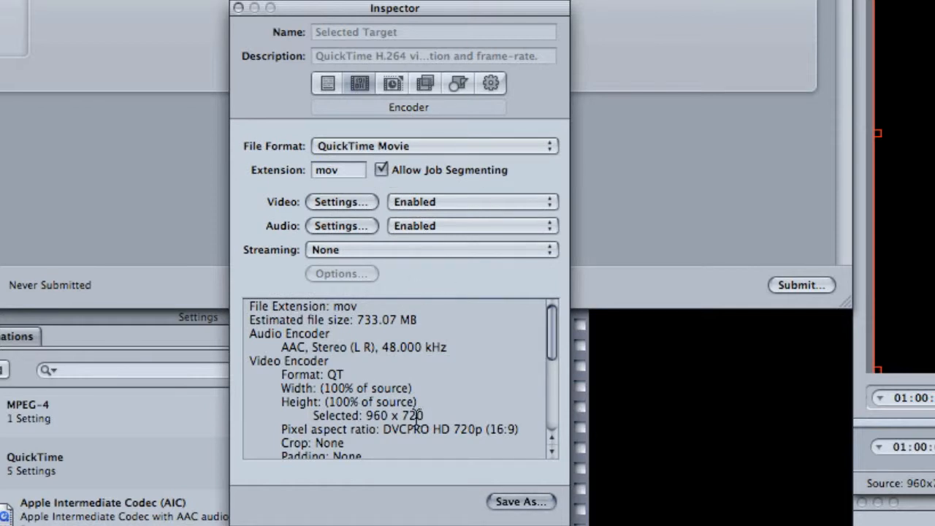
scroll(415, 415, down, 5)
scroll(443, 426, up, 4)
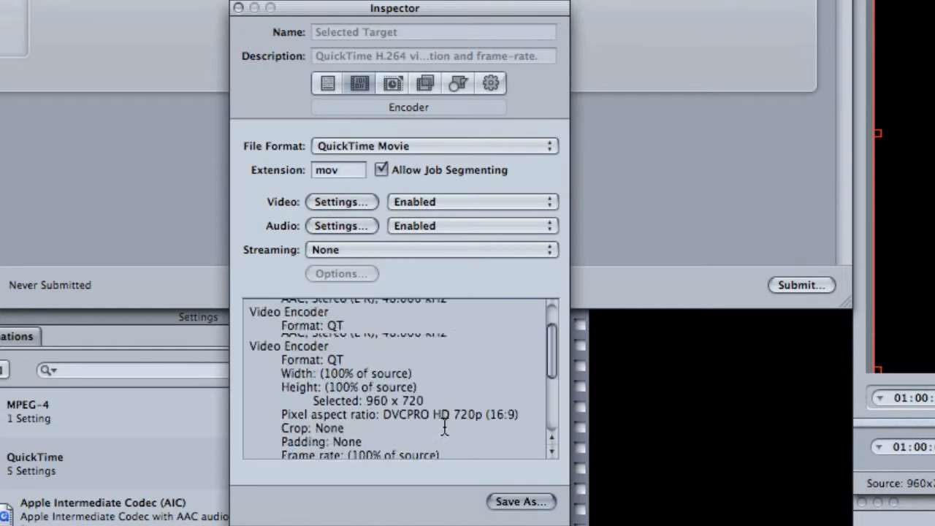
scroll(444, 427, up, 2)
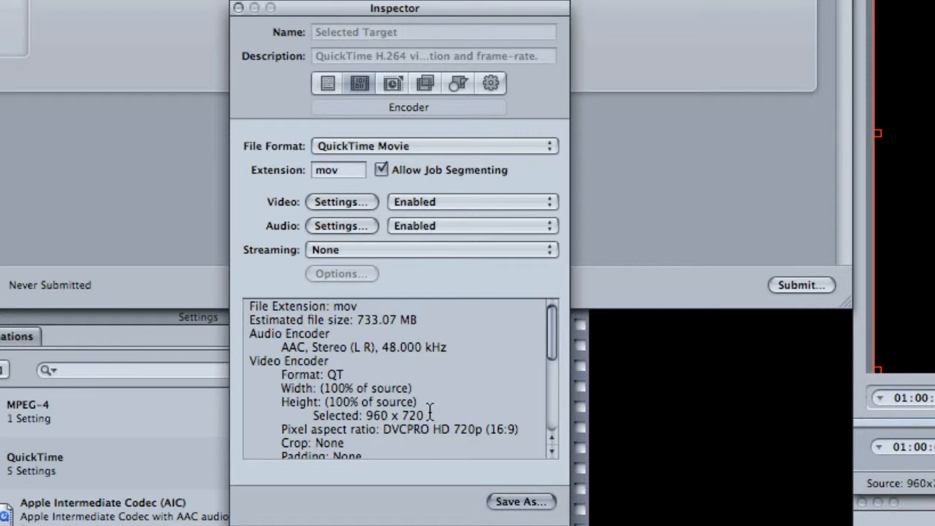
drag(429, 413, 483, 431)
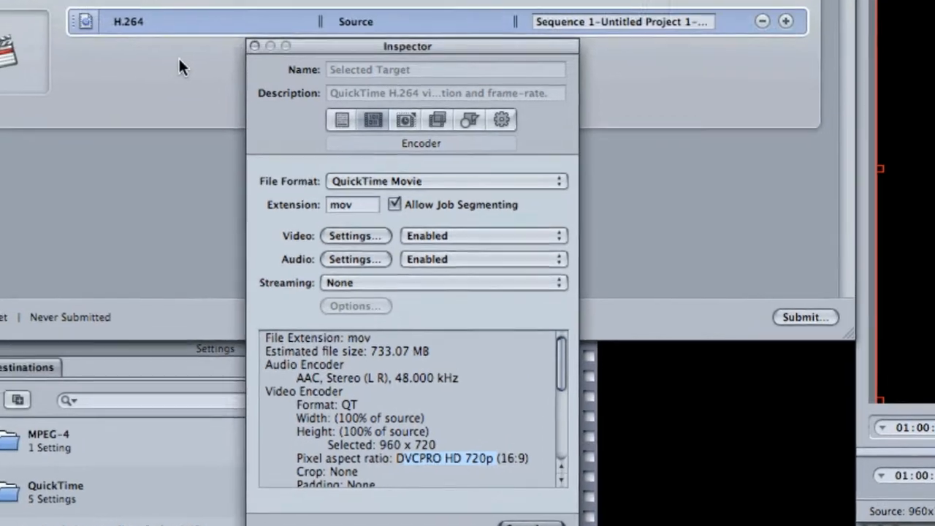
- Return to the batch and set the H.264 target's destination to Desktop
click(162, 21)
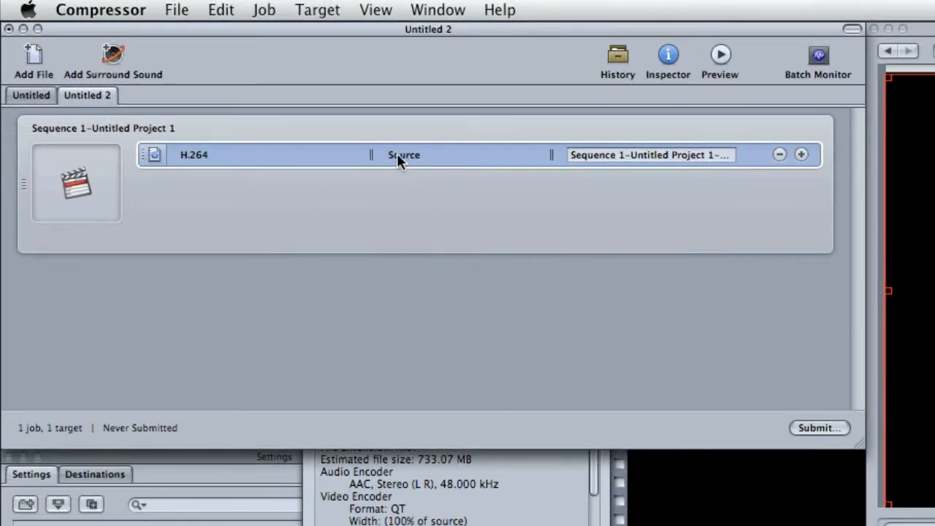
right_click(400, 152)
mouse_move(464, 250)
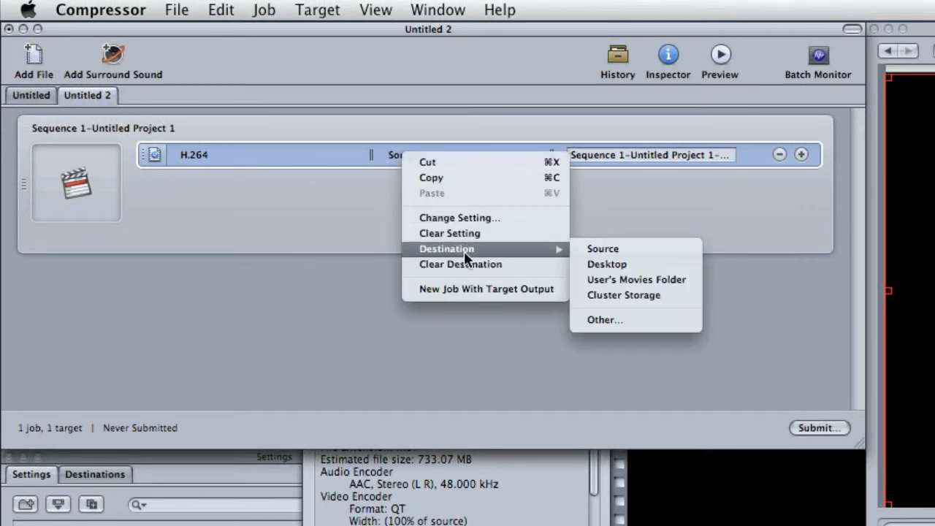
click(638, 264)
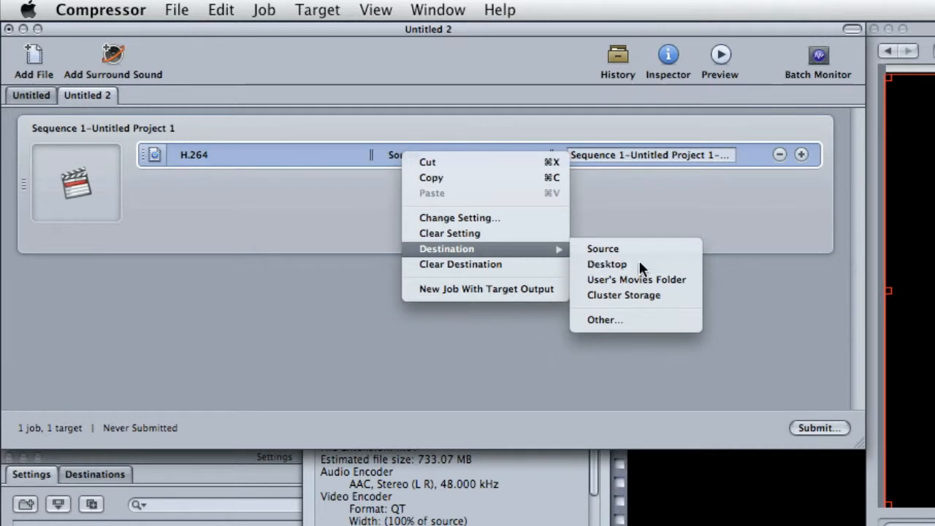
- Rename the H.264 target's output file as YouTubeHD.mov
click(611, 160)
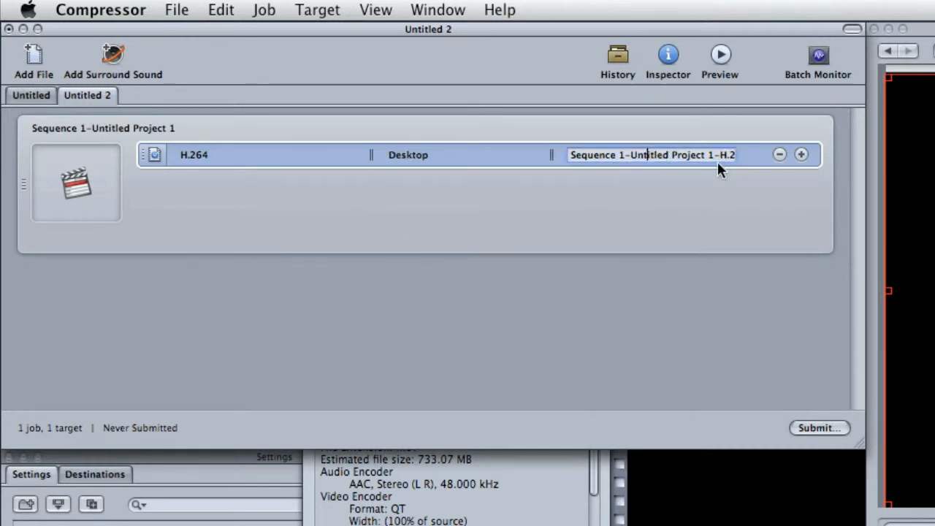
drag(715, 159, 575, 156)
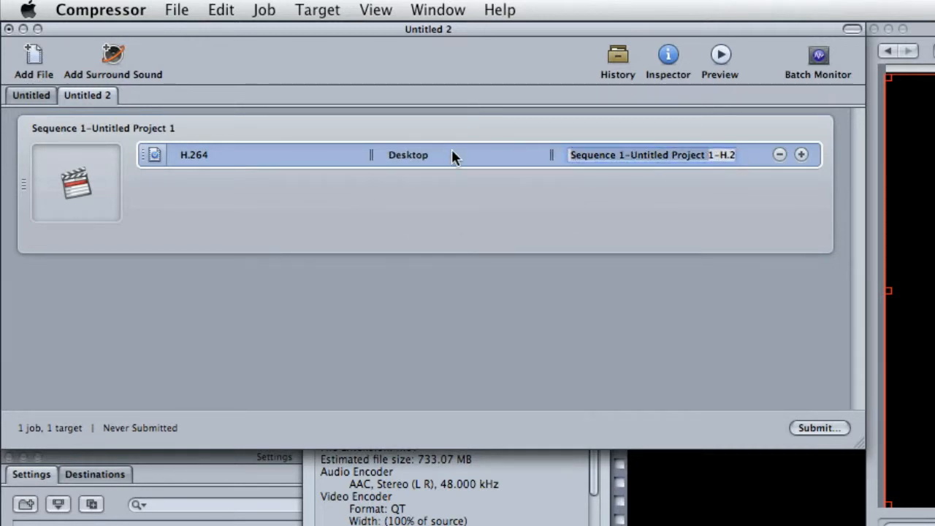
key(BackSpace)
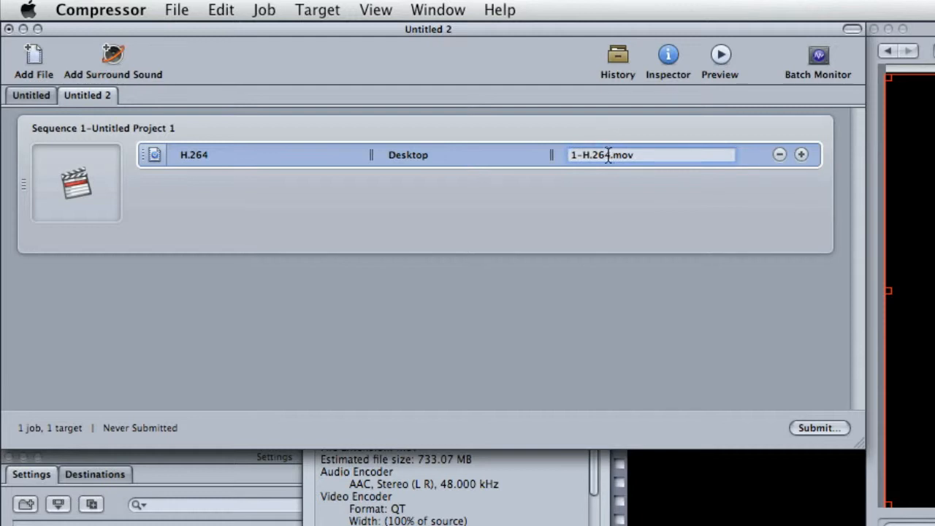
drag(613, 156, 485, 157)
key(BackSpace)
text(YOU)
key(BackSpace)
key(BackSpace)
text(ouTubeHD)
- Submit the batch for encoding and display the batches of This Computer in the Batch Monitor
click(828, 428)
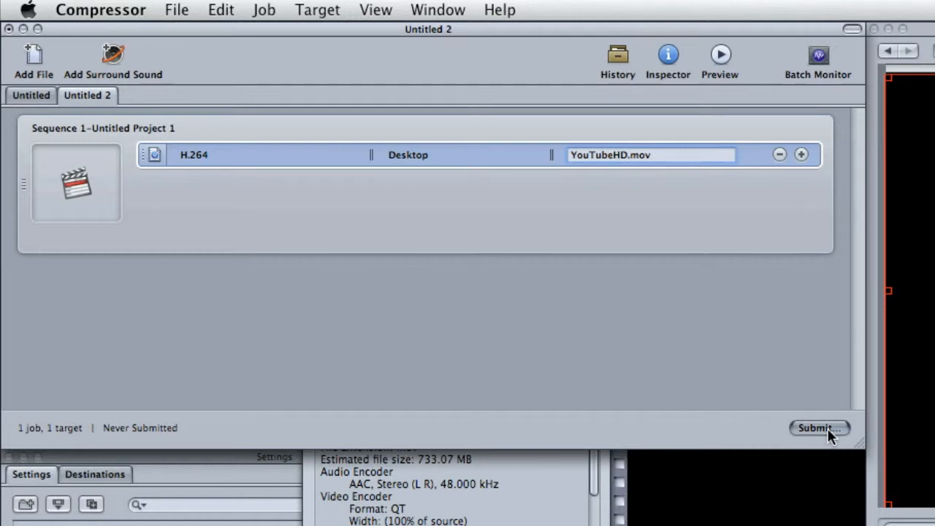
click(669, 162)
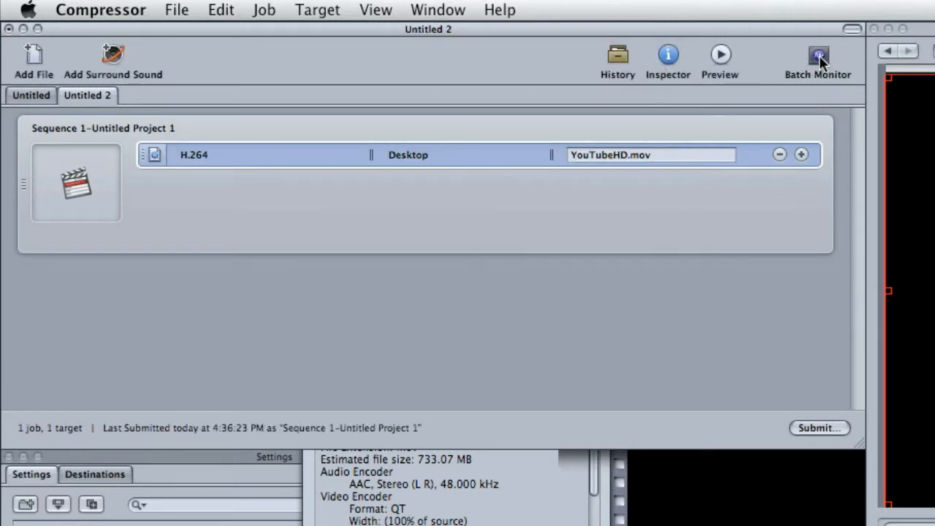
click(819, 57)
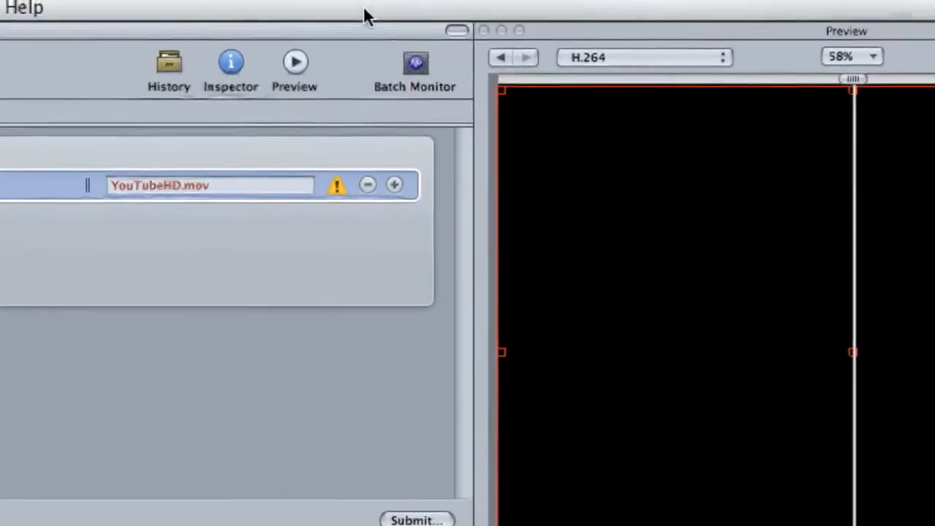
click(420, 77)
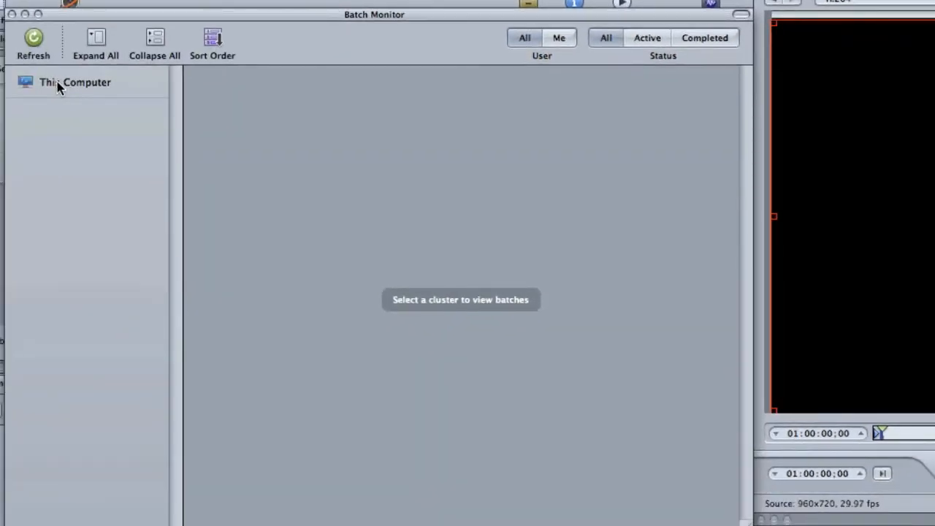
click(57, 85)
click(203, 110)
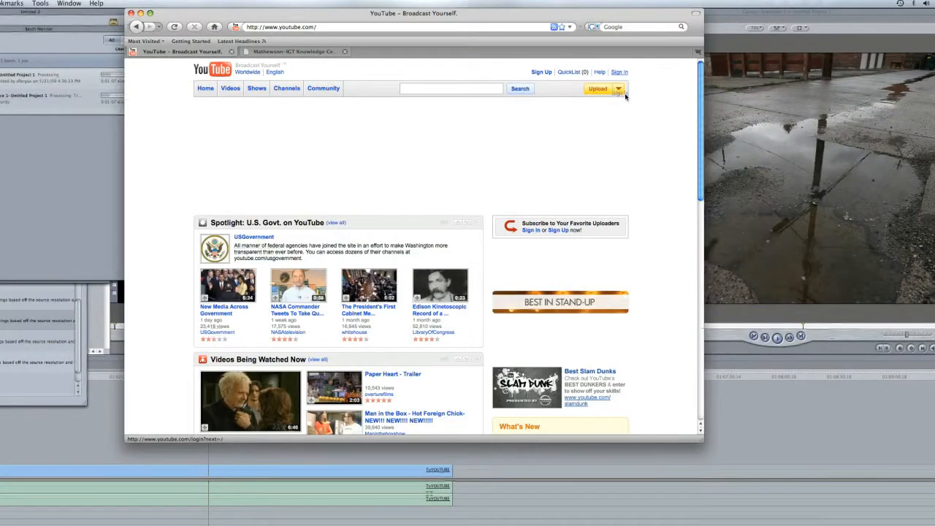
- Switch to the YouTube home page in the web browser and open the upload choices for a video file
click(617, 89)
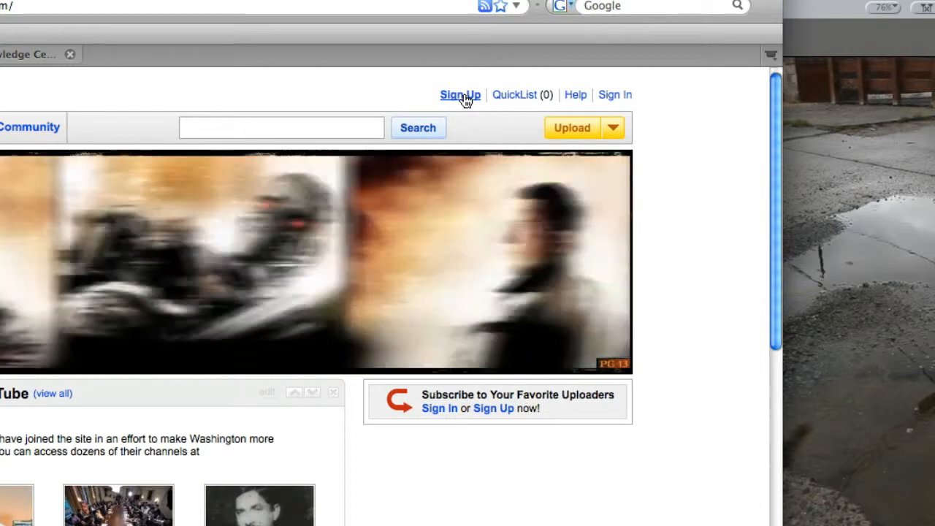
mouse_move(577, 133)
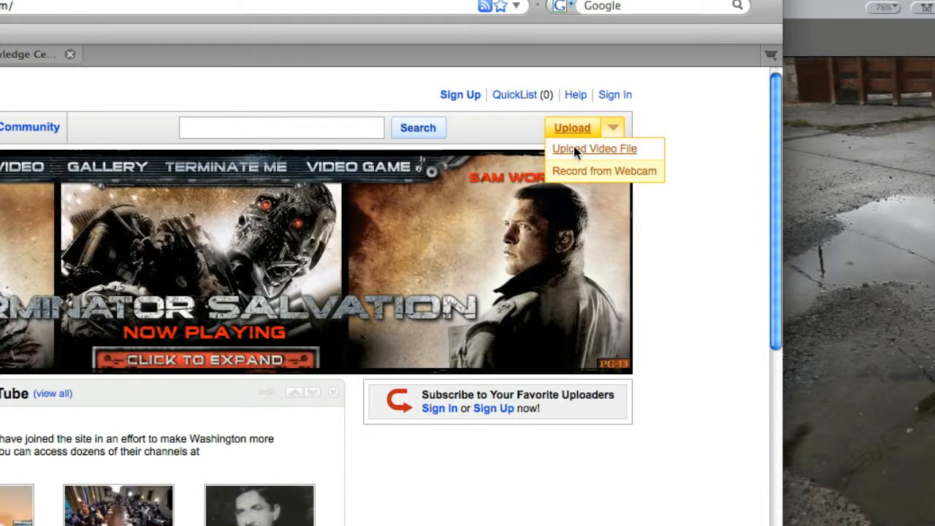